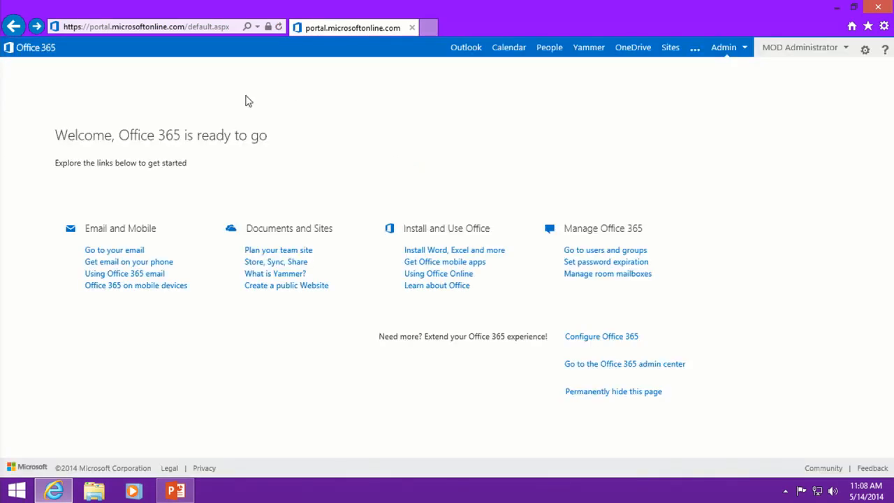
Go to the Microsoft Azure site and start its free one-month trial sign-up.
click(130, 28)
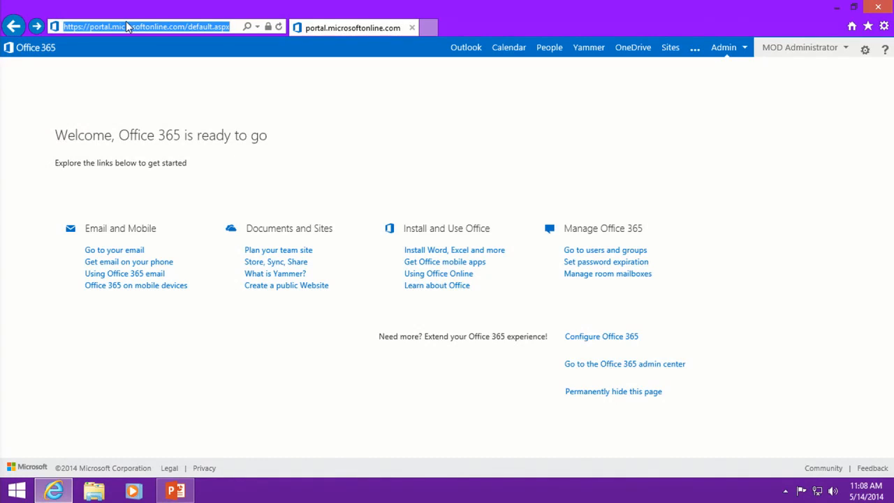
text(azure.microsoft.com/)
key(Return)
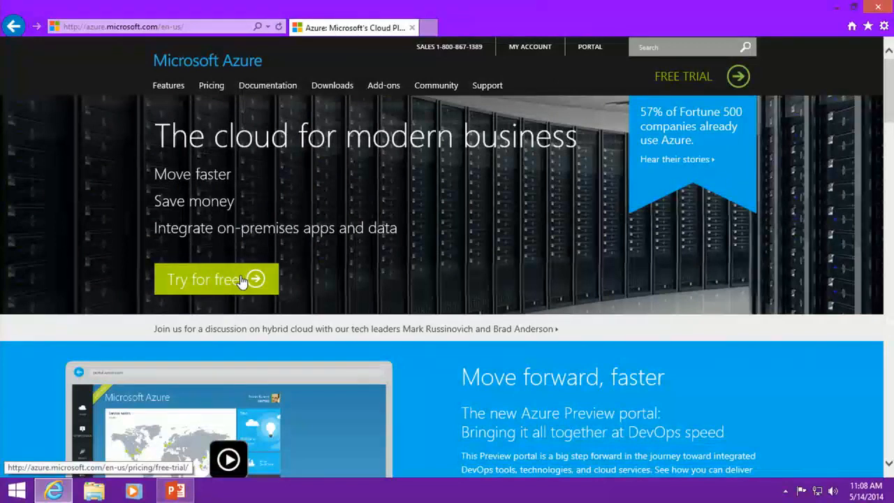
click(241, 281)
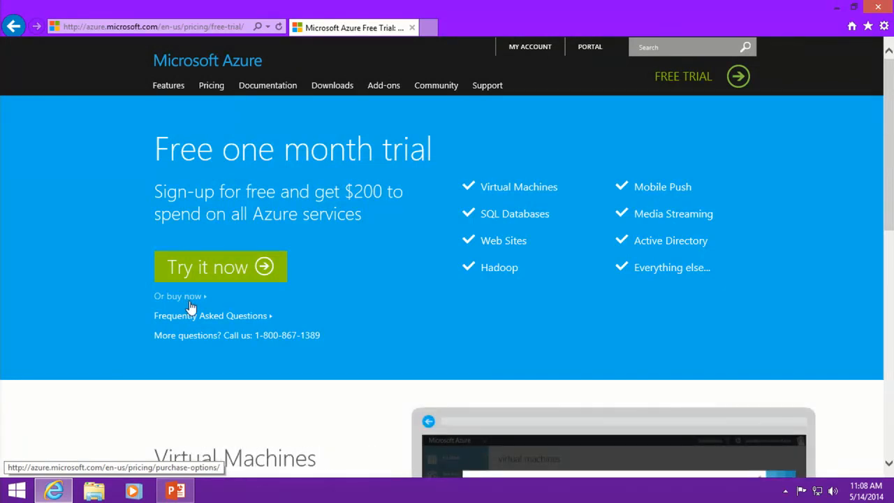
click(208, 271)
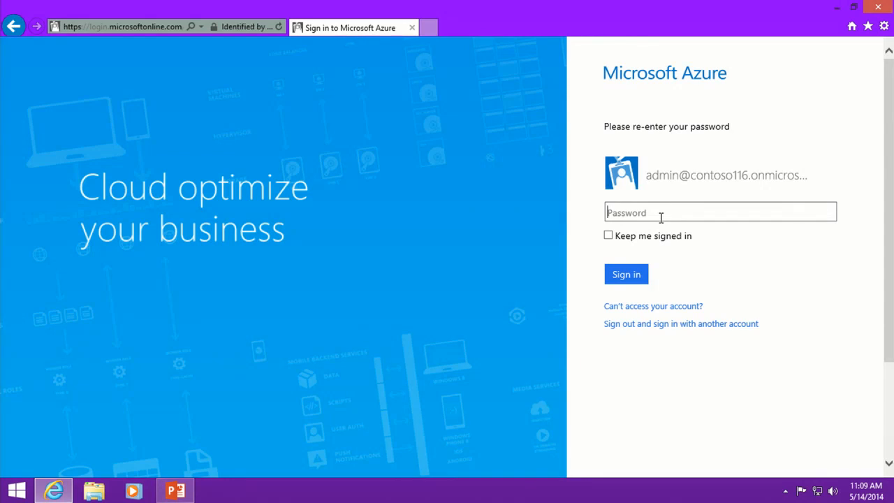
Sign in with the administrator's password, resubmitting after the first attempt is rejected.
text(•••••••••)
key(Return)
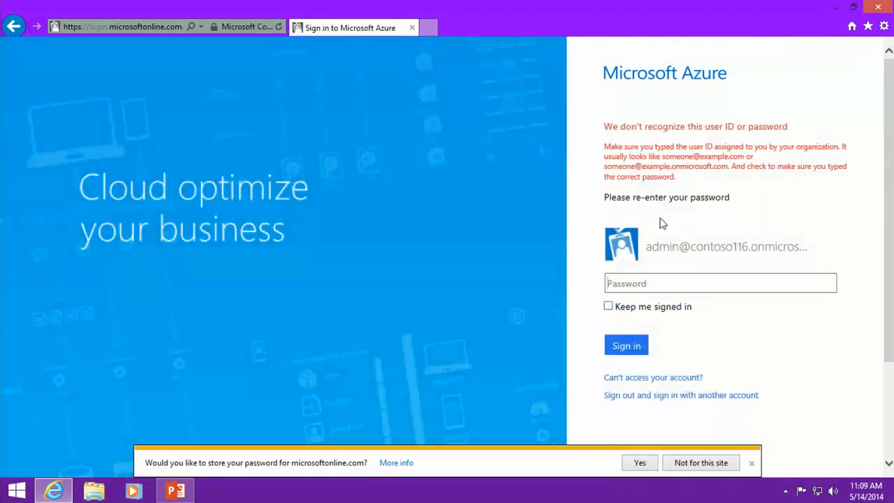
text(••••••••••)
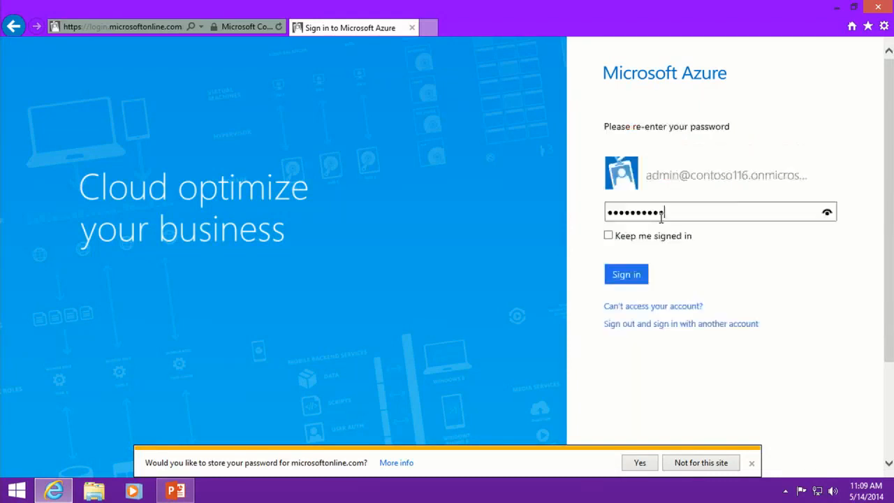
key(Return)
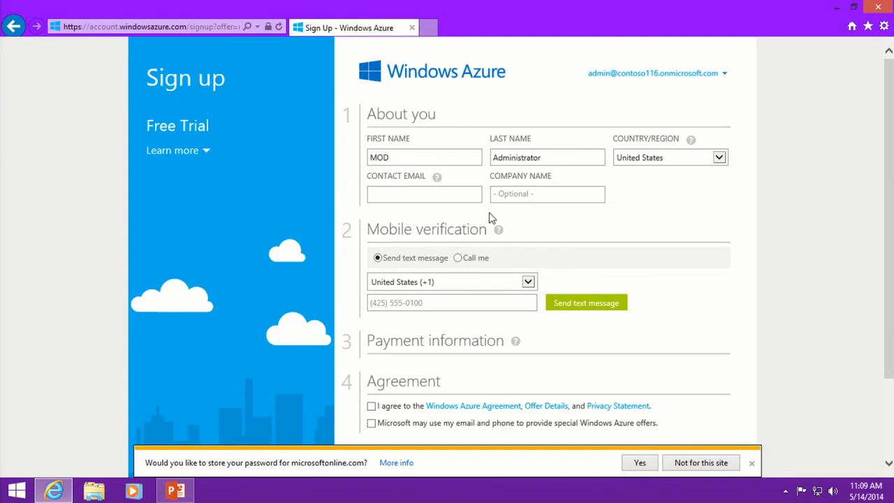
Fill in contact email, company name and mobile phone, then agree to the Windows Azure Agreement.
click(434, 197)
click(557, 194)
click(465, 305)
scroll(456, 305, down, 3)
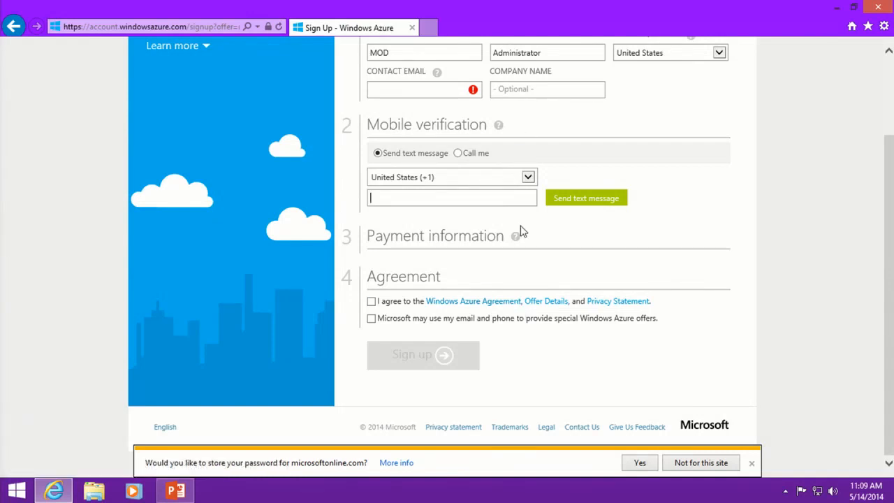
click(371, 301)
Return from PowerPoint to Internet Explorer and load azure.microsoft.com from the address suggestions.
click(882, 8)
click(54, 491)
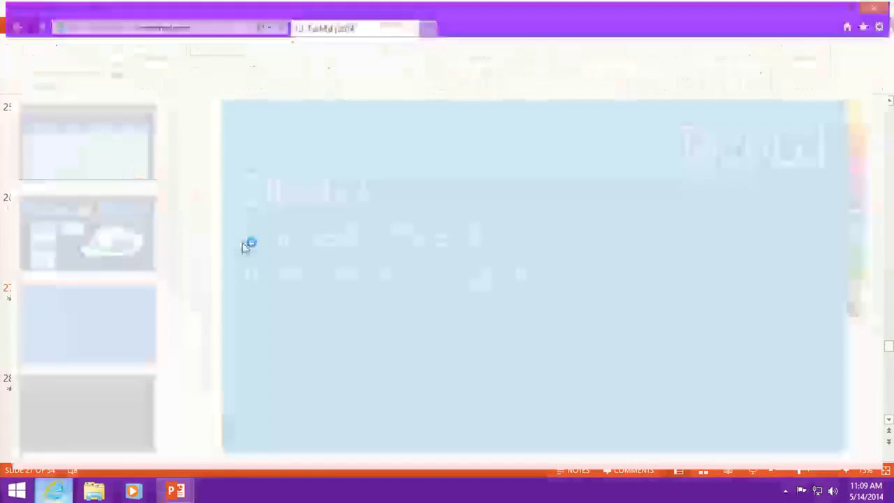
click(167, 26)
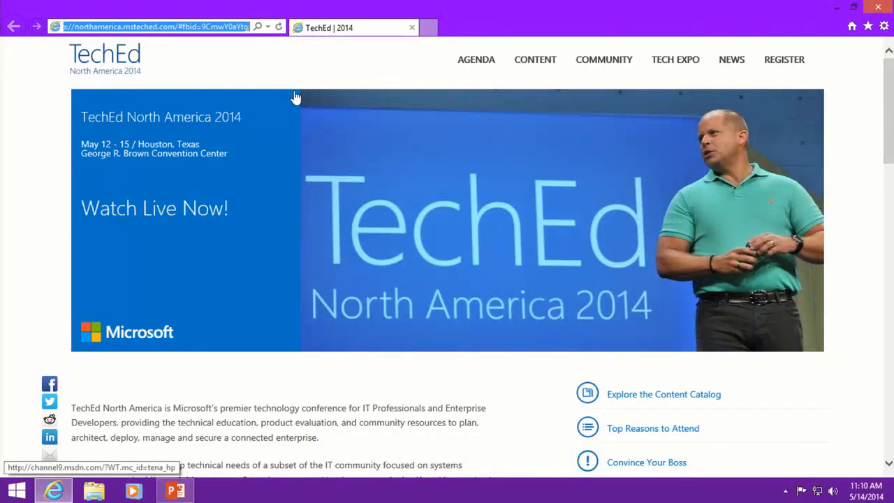
text(man)
key(BackSpace)
key(BackSpace)
key(BackSpace)
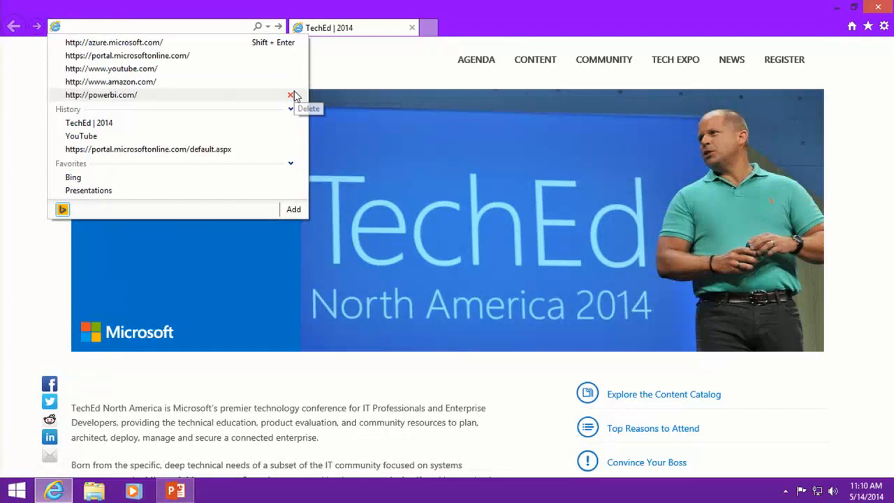
key(Down)
key(Return)
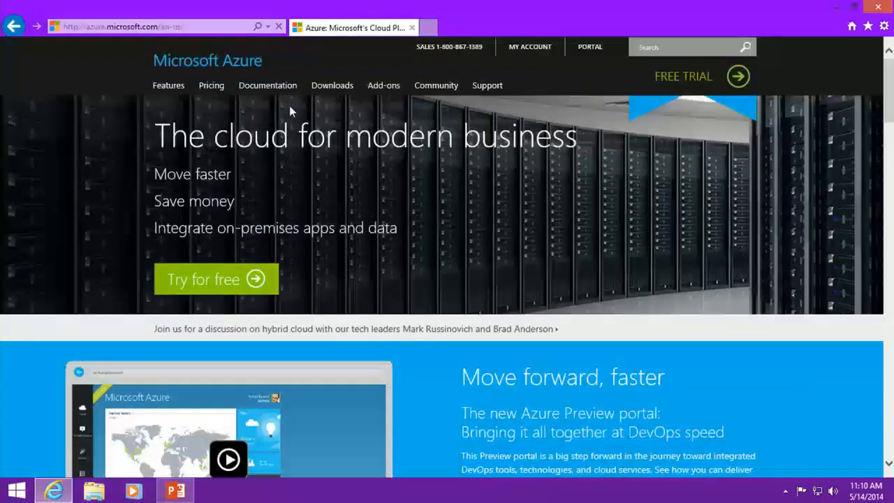
Open My Account usage and billing, try the Microsoft account sign-in, then switch to organizational sign-in.
click(527, 51)
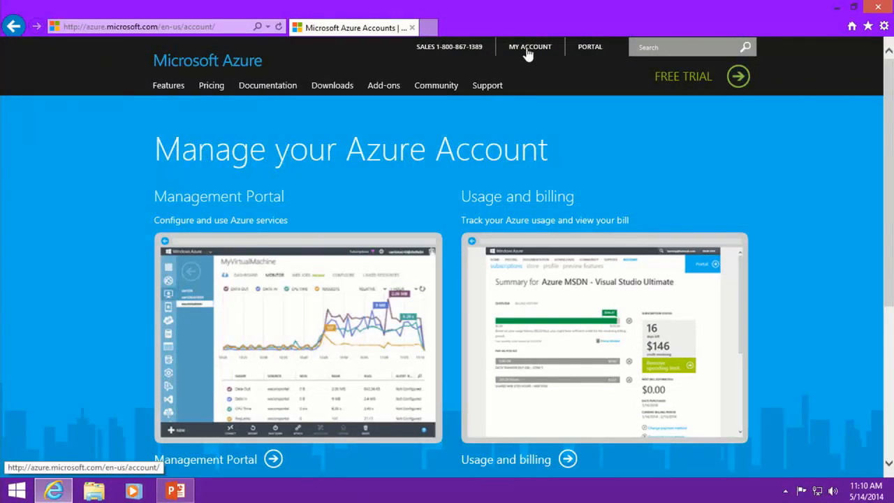
click(519, 465)
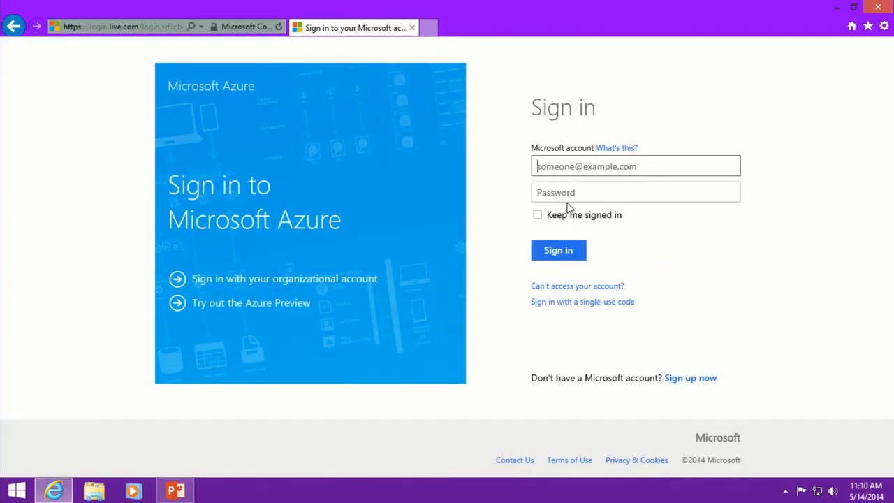
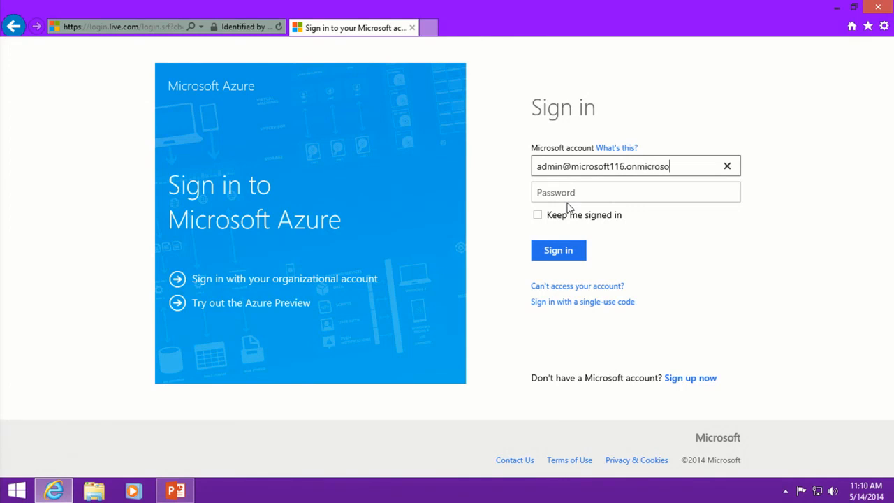
key(Tab)
text(**********)
key(Return)
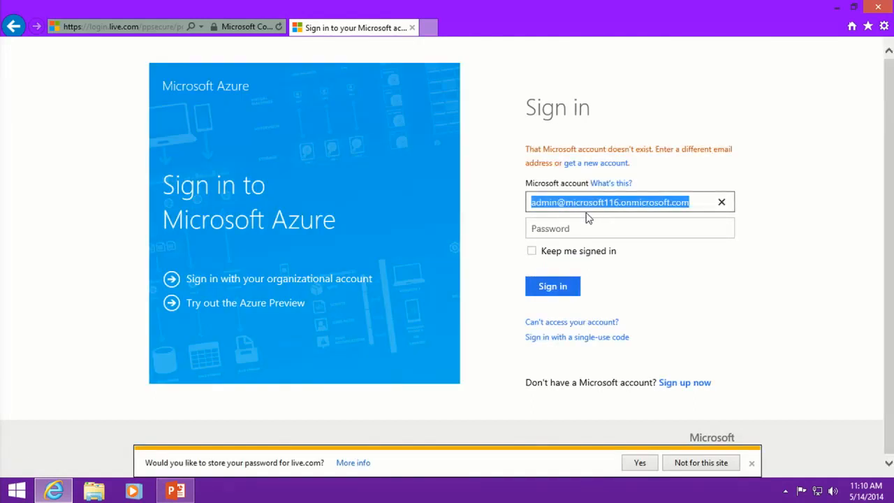
click(287, 279)
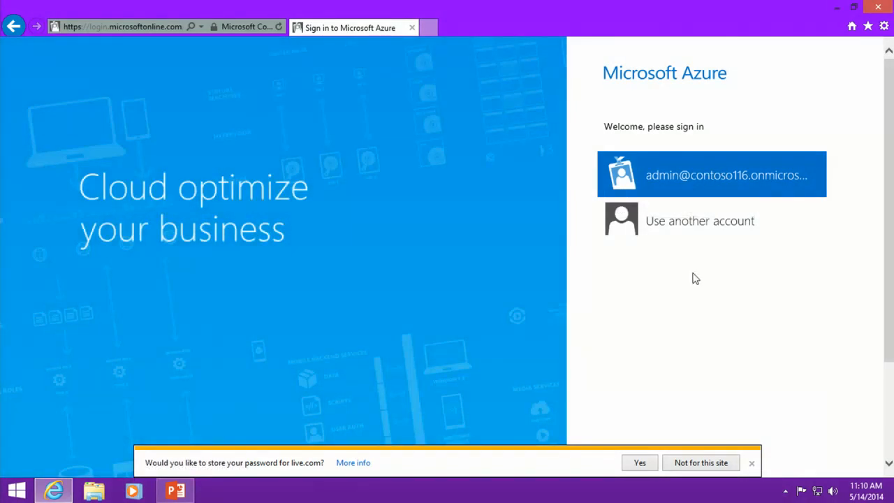
Sign in with another account using the organizational admin email and password.
click(721, 232)
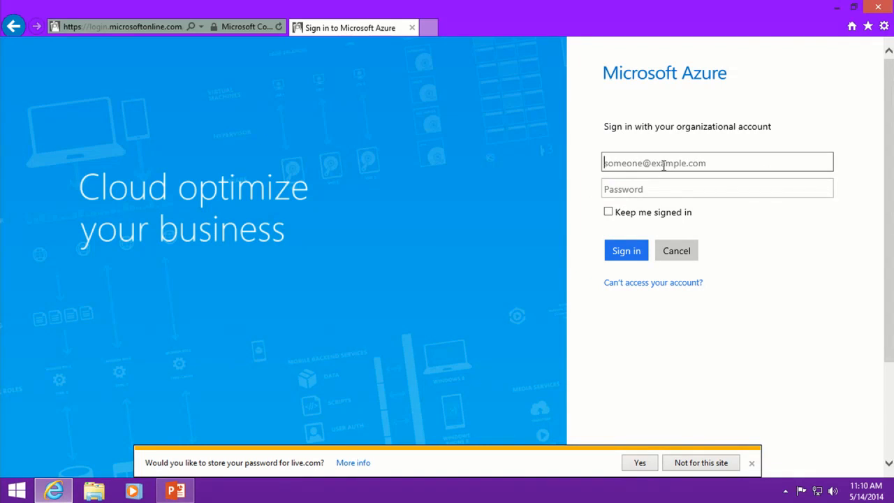
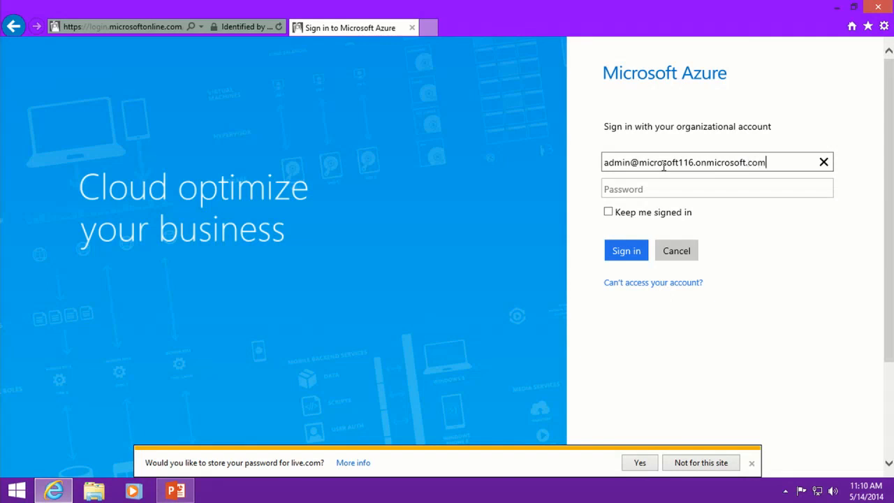
key(Tab)
text(•••••)
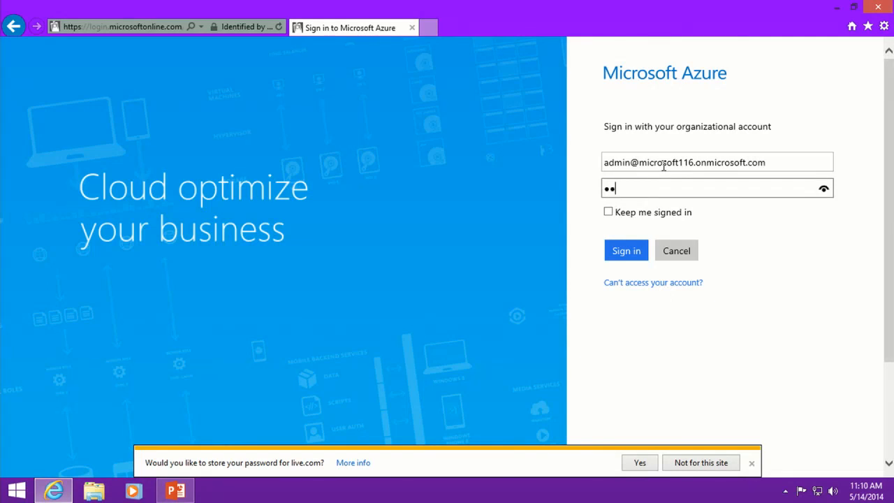
text(•••••)
key(Return)
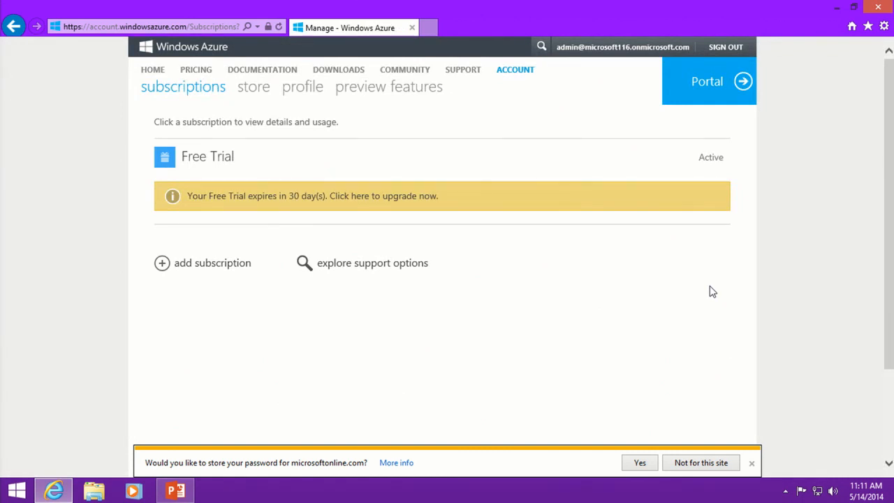
Open the Free Trial subscription and review its $200 remaining credit and $0.00 estimated bill.
click(219, 160)
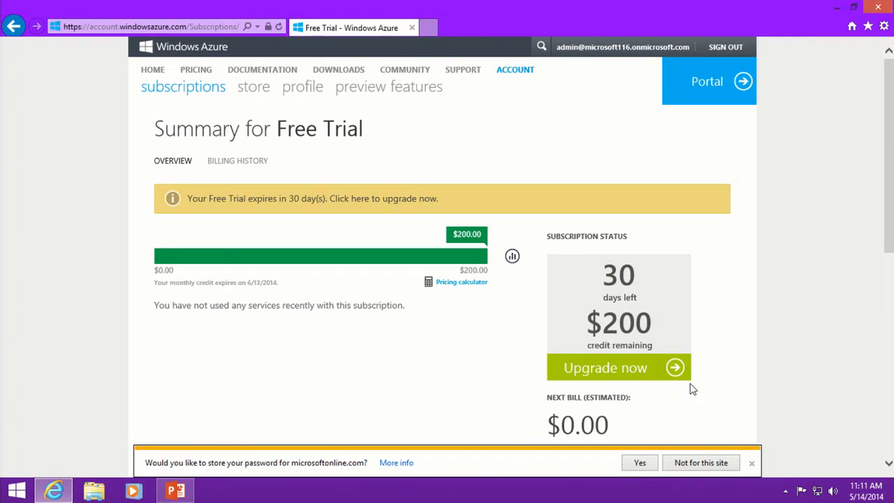
scroll(697, 367, down, 5)
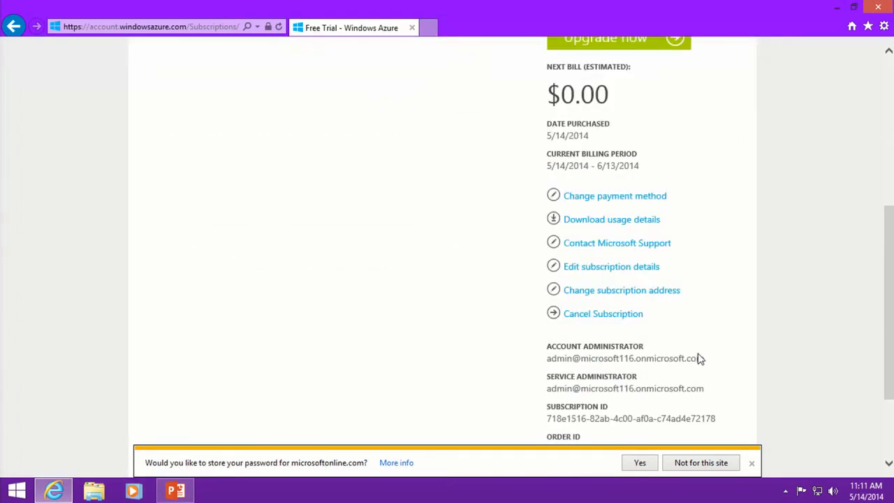
scroll(700, 358, up, 5)
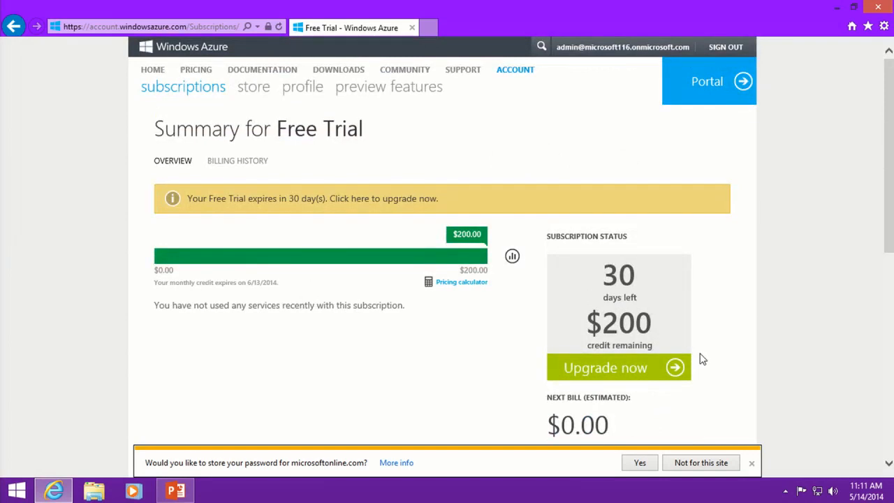
scroll(702, 359, down, 4)
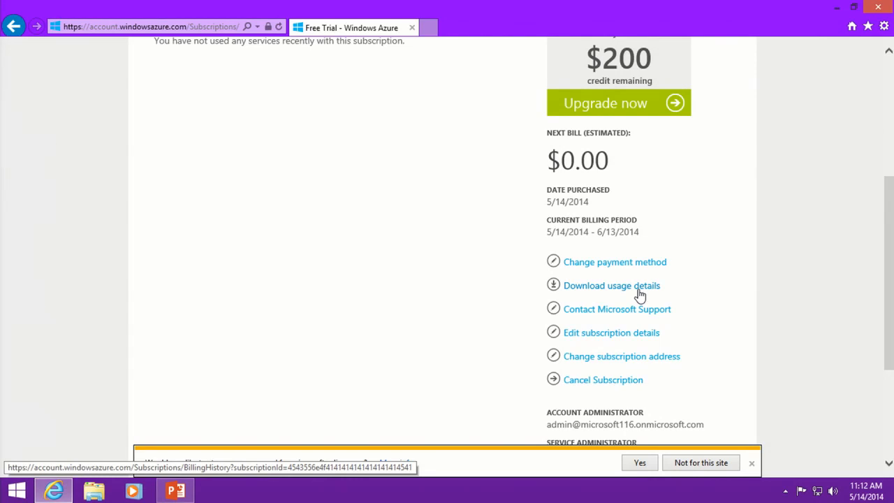
Open the subscription editor, close it without changes, and go to the Azure management portal.
click(628, 334)
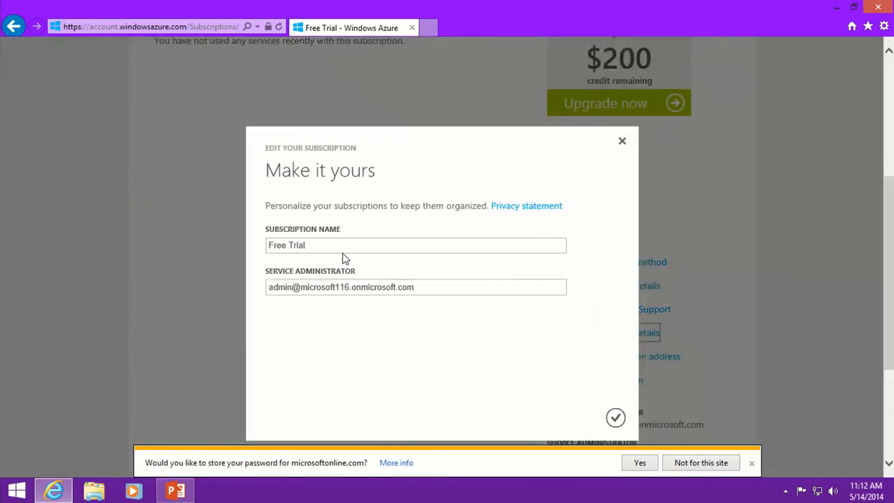
click(311, 243)
key(ctrl+a)
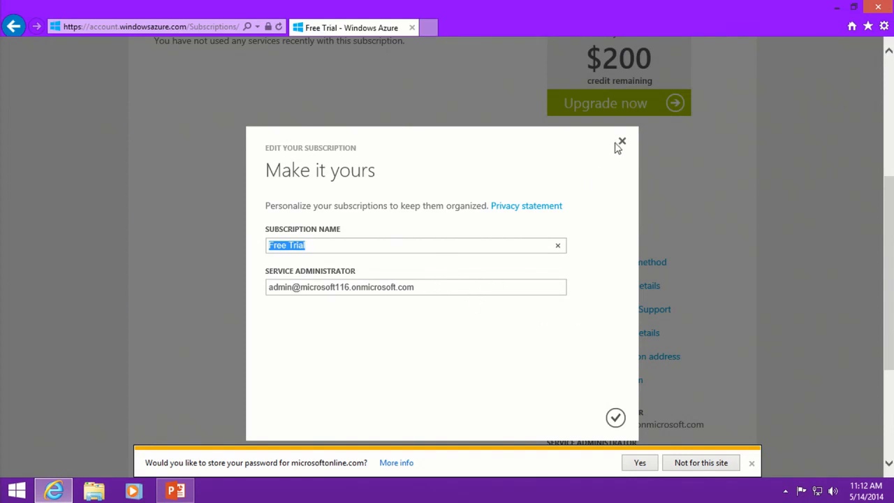
click(622, 142)
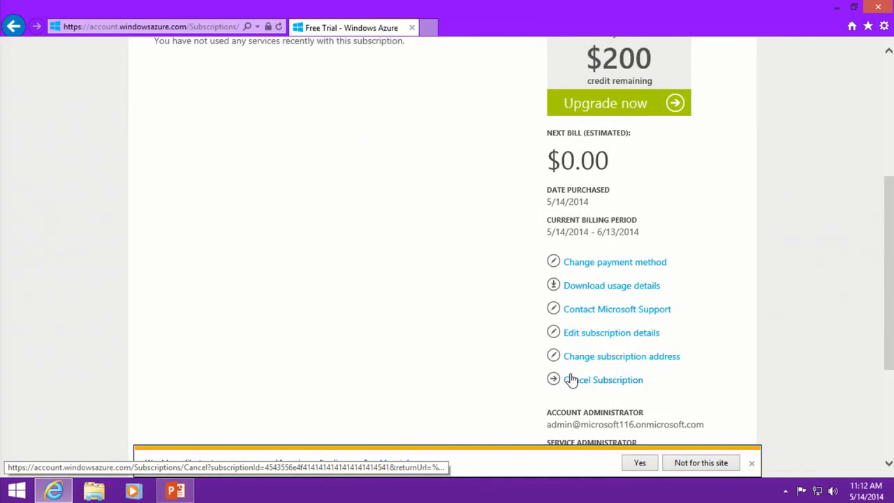
scroll(435, 270, up, 4)
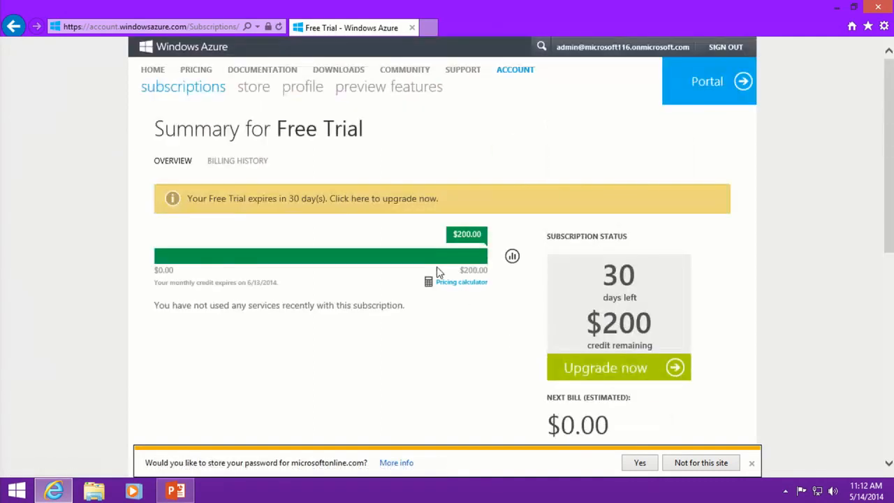
click(711, 82)
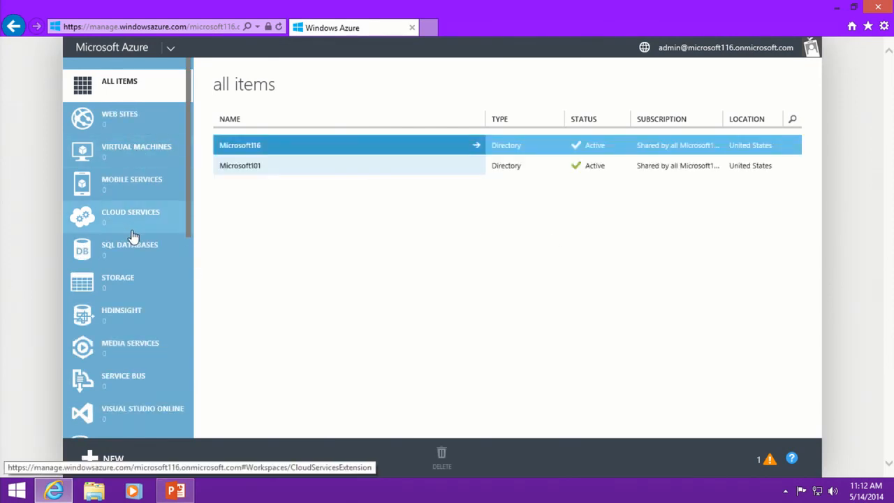
Open Active Directory from the sidebar to list the Microsoft101 and Microsoft116 directories.
scroll(134, 238, down, 5)
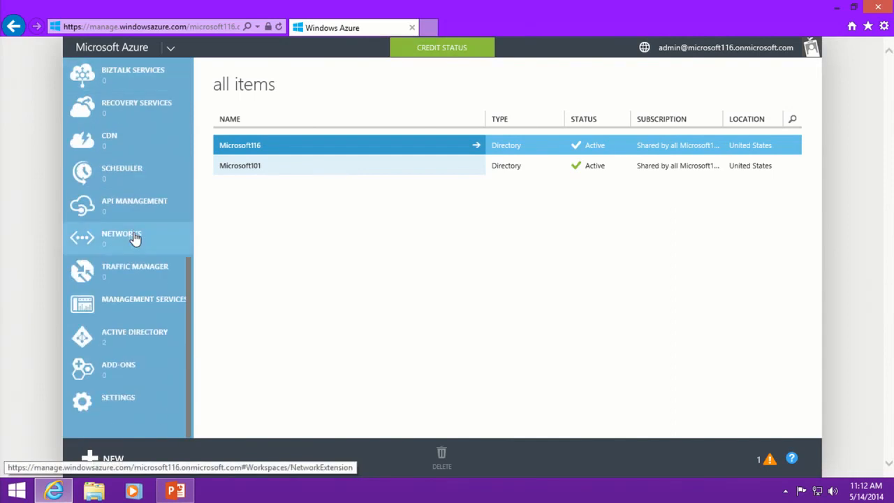
click(126, 337)
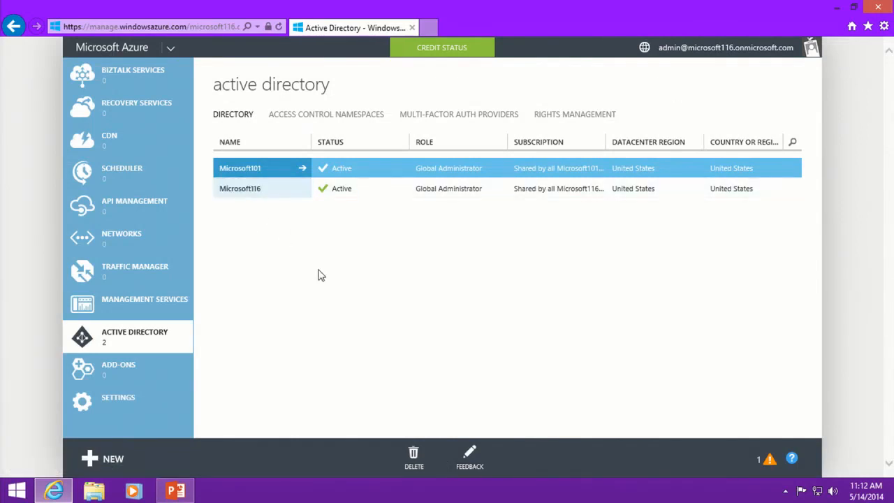
click(261, 195)
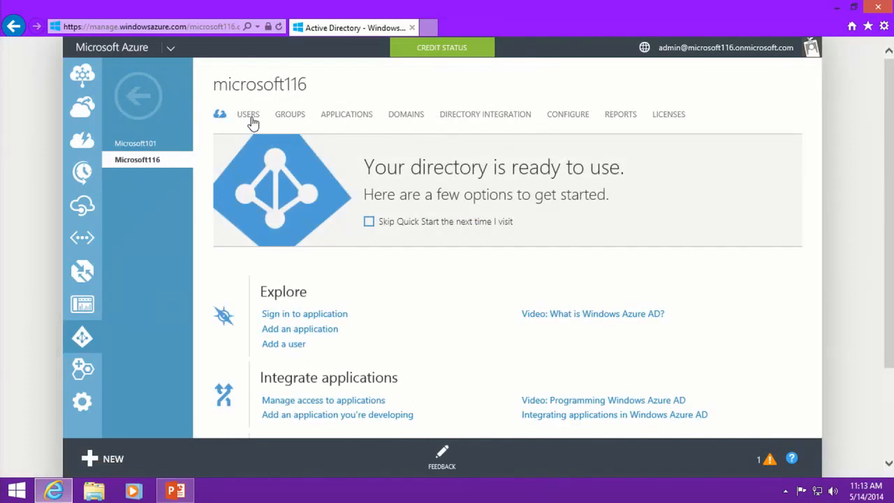
click(248, 115)
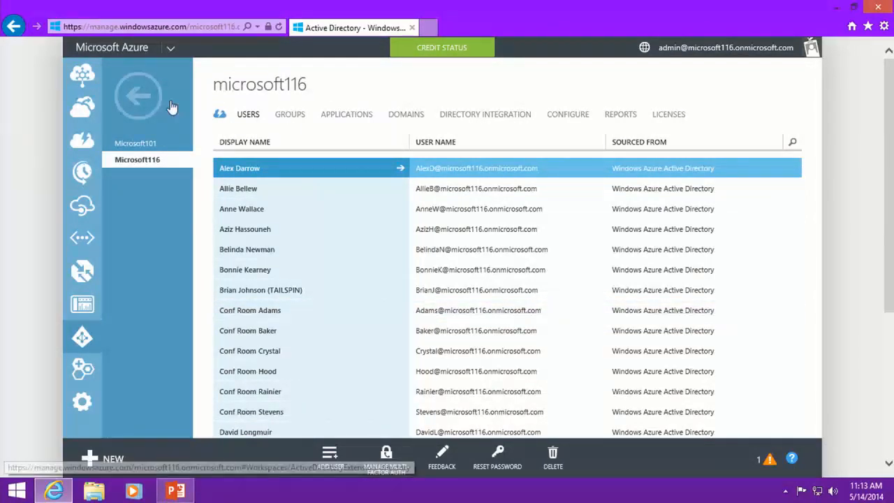
click(137, 96)
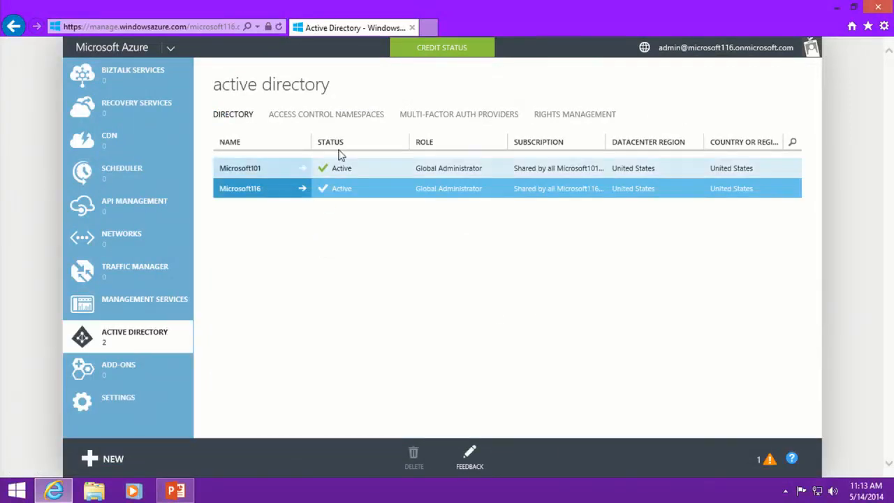
Create a new Multi-Factor Auth Provider named 'TechEd Demo MFA Provider' and view its usage model options.
click(455, 119)
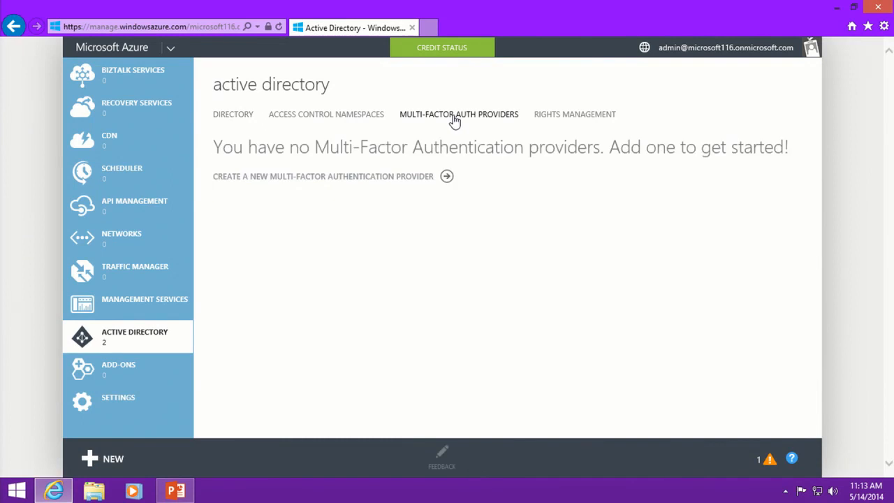
click(385, 183)
click(611, 210)
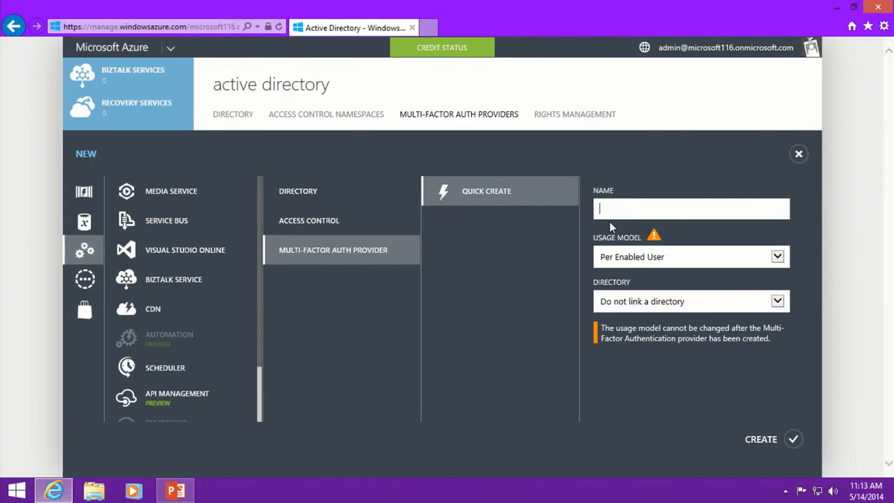
text(TechEd Demo MFA Provider)
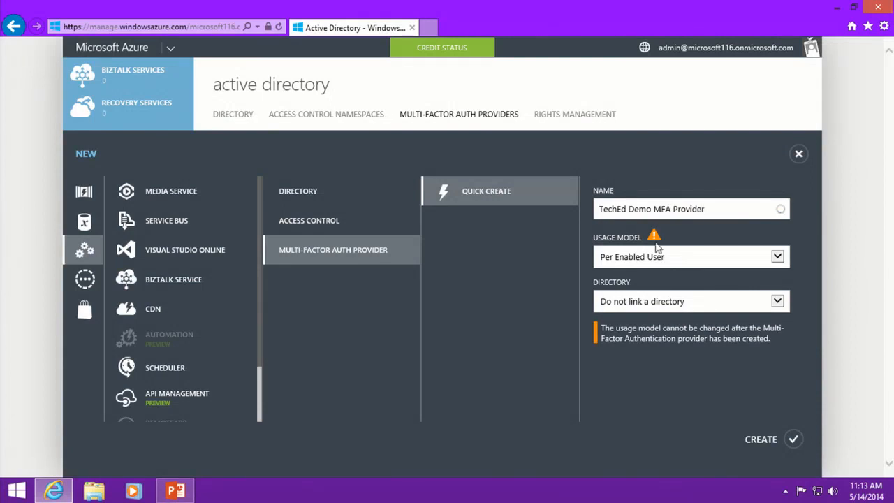
click(783, 262)
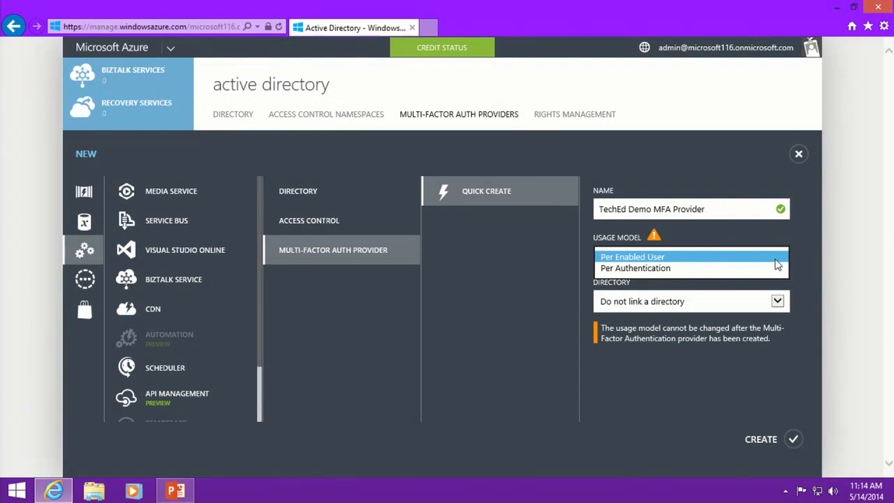
Keep the Per Enabled User usage model, link the Microsoft116 directory, and create the provider.
click(779, 260)
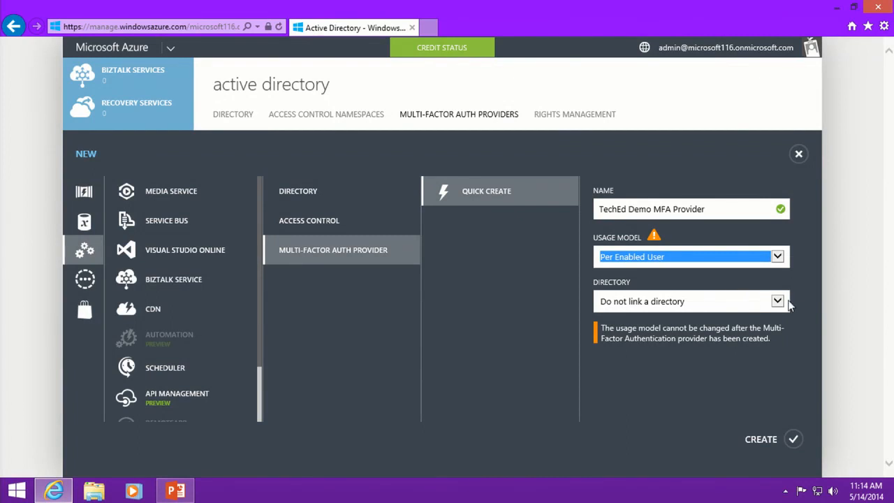
click(780, 302)
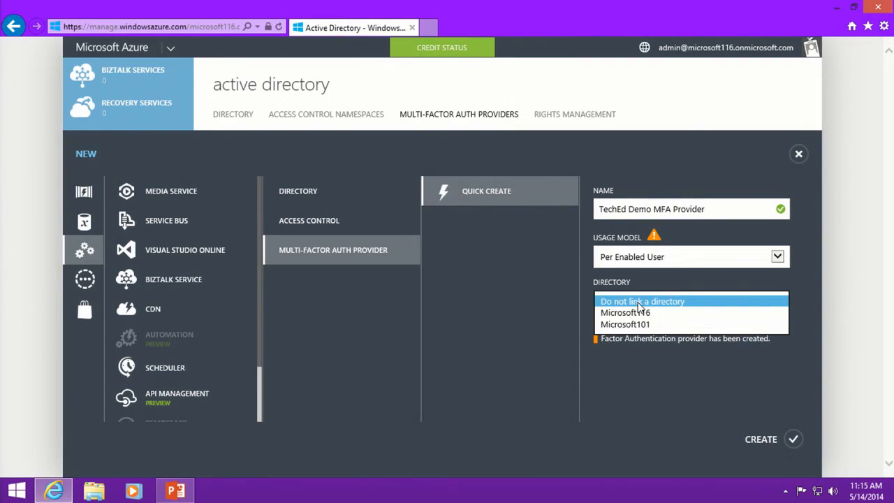
click(632, 313)
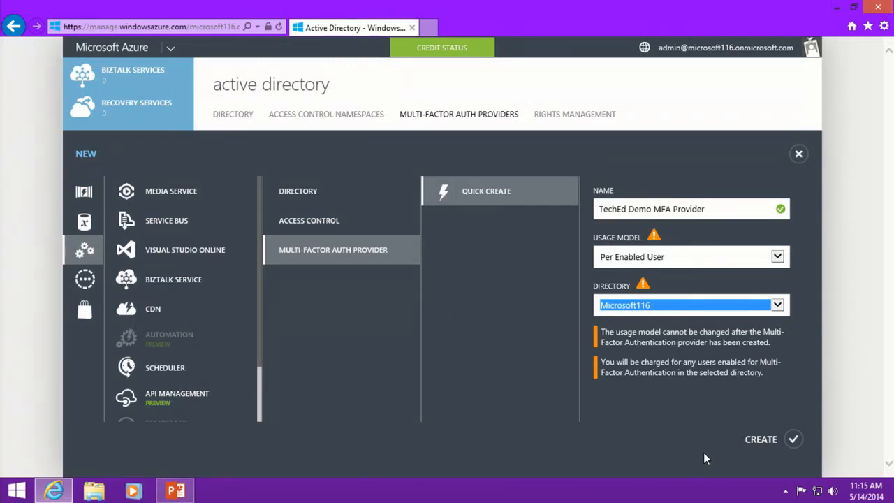
click(760, 440)
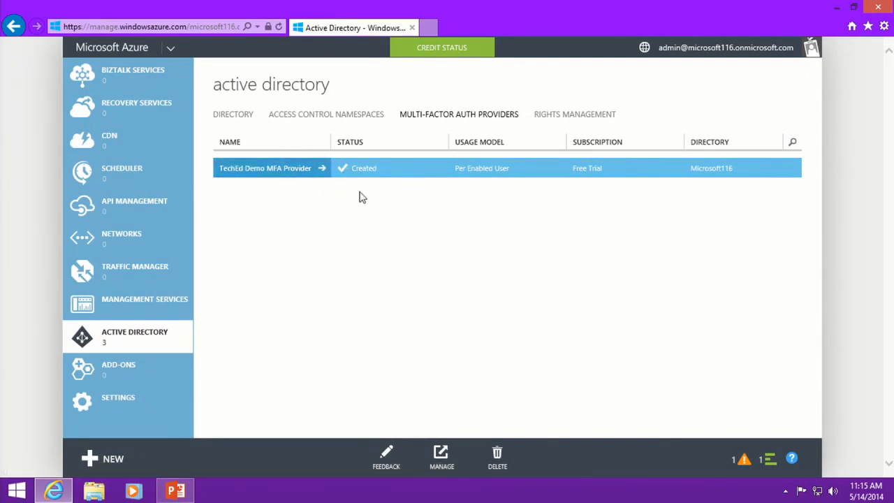
Open the provider's MFA management portal and review its Configure settings, including the caller ID number.
click(440, 454)
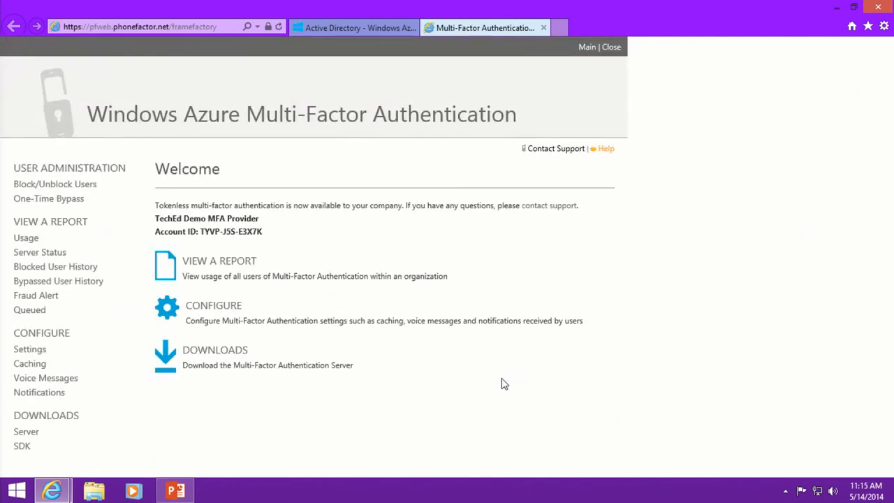
click(215, 312)
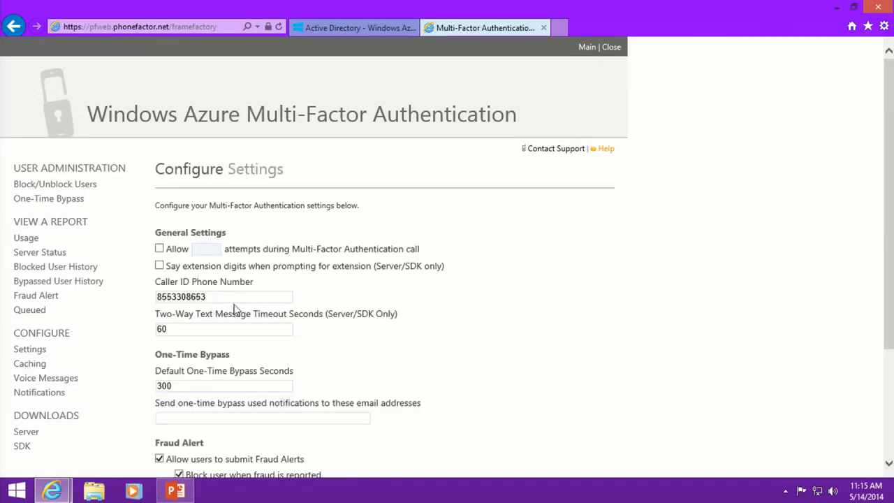
double_click(191, 296)
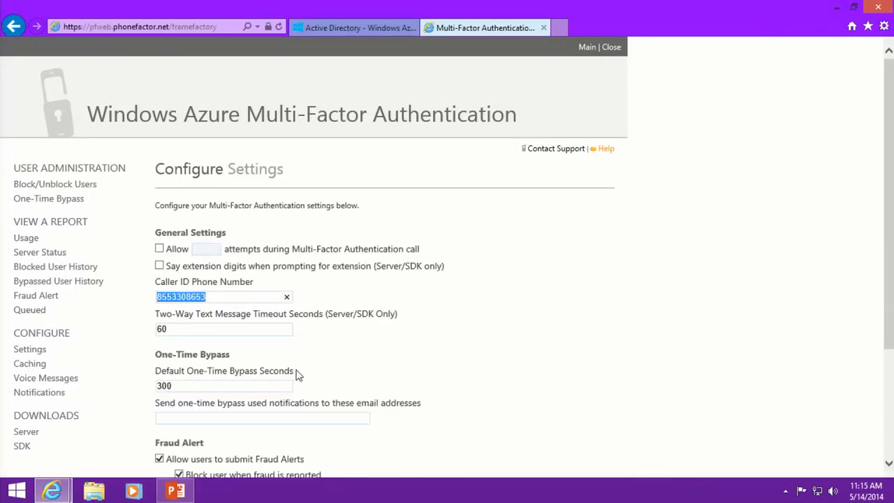
scroll(300, 366, down, 3)
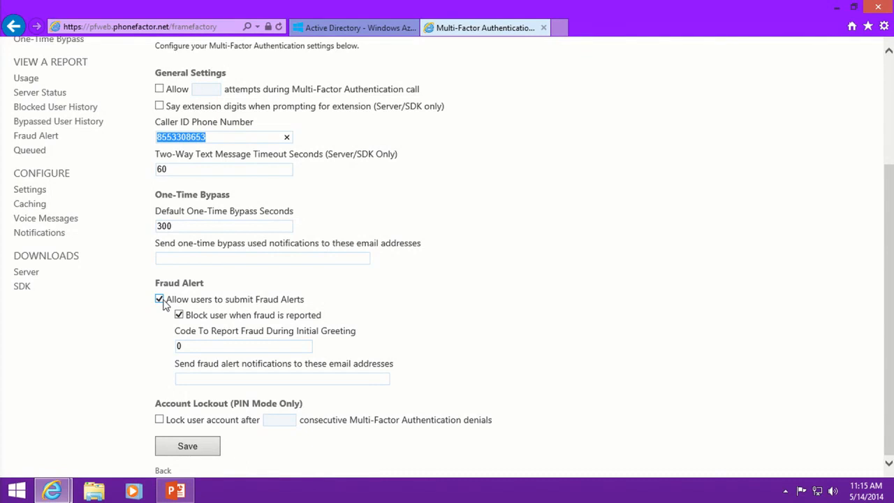
scroll(121, 283, up, 1)
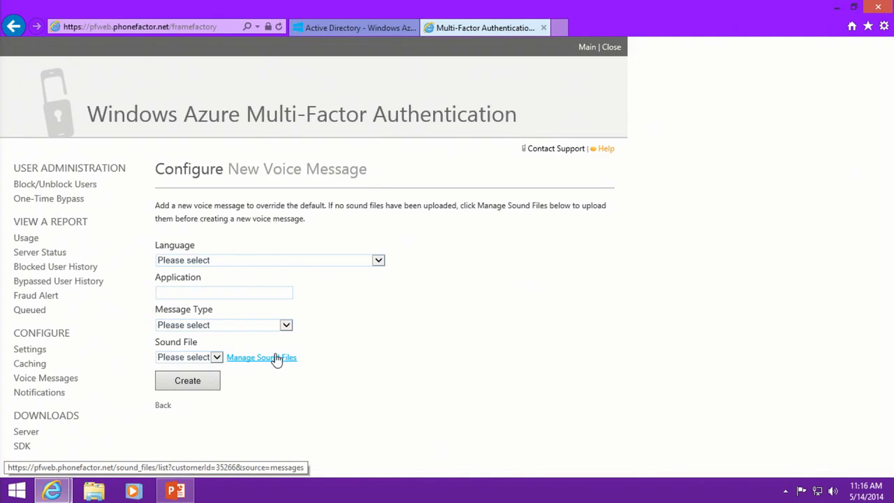
Run the Usage User Details report with All for both Authenticated and Authentication Type filters.
click(24, 239)
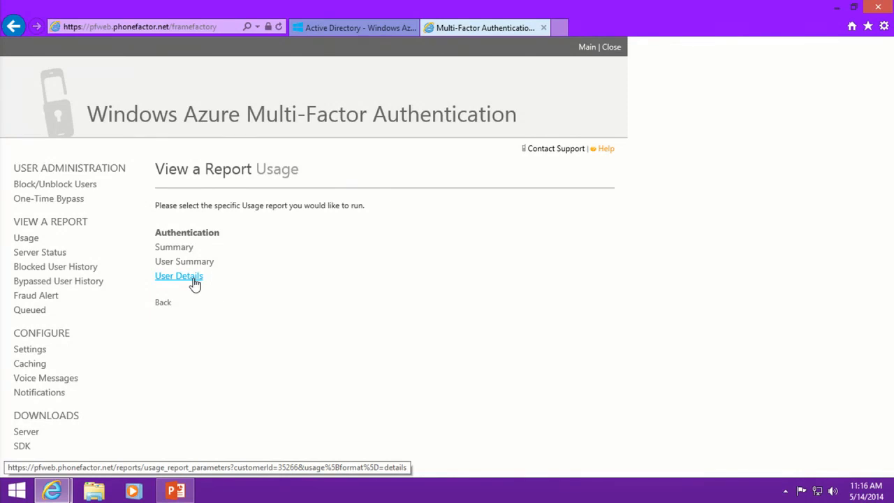
click(193, 279)
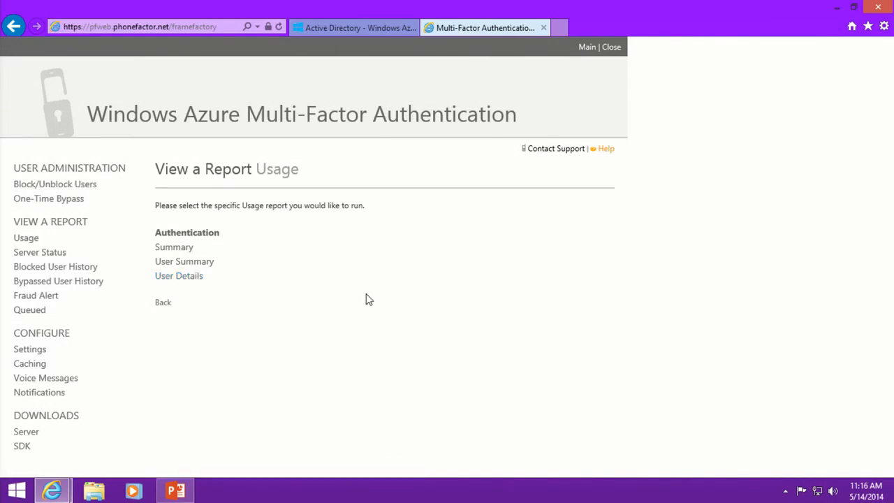
scroll(513, 280, down, 3)
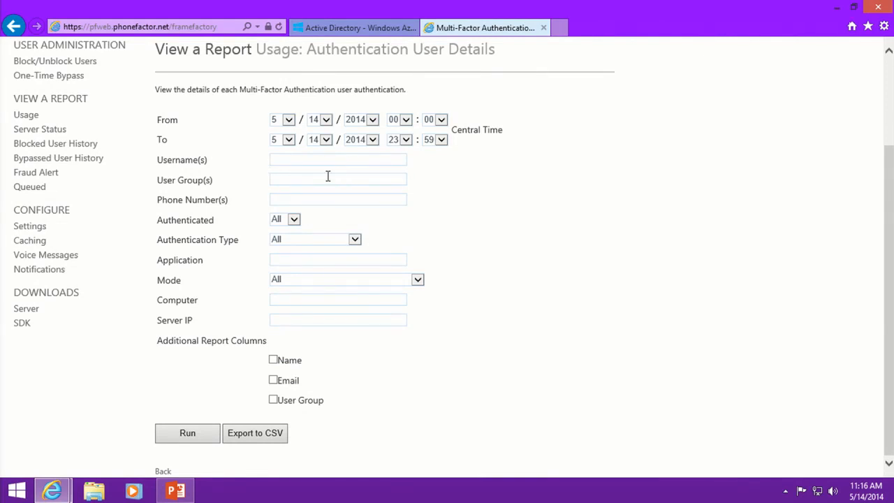
click(293, 220)
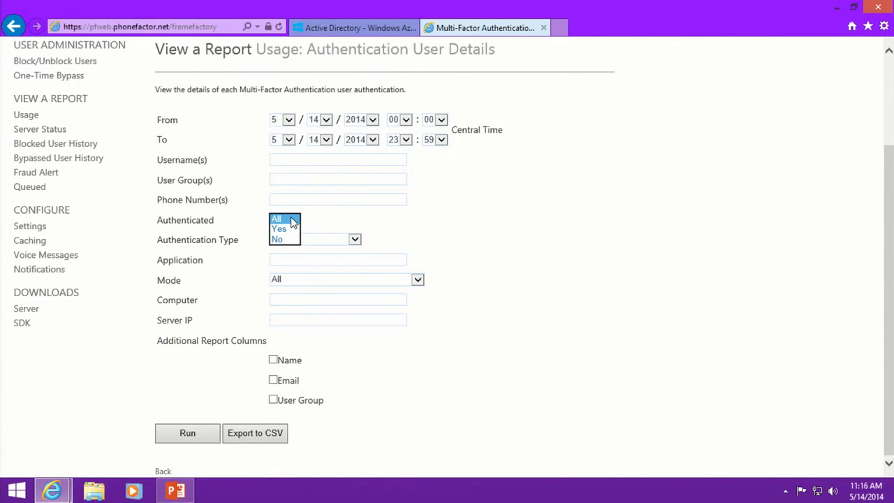
click(452, 215)
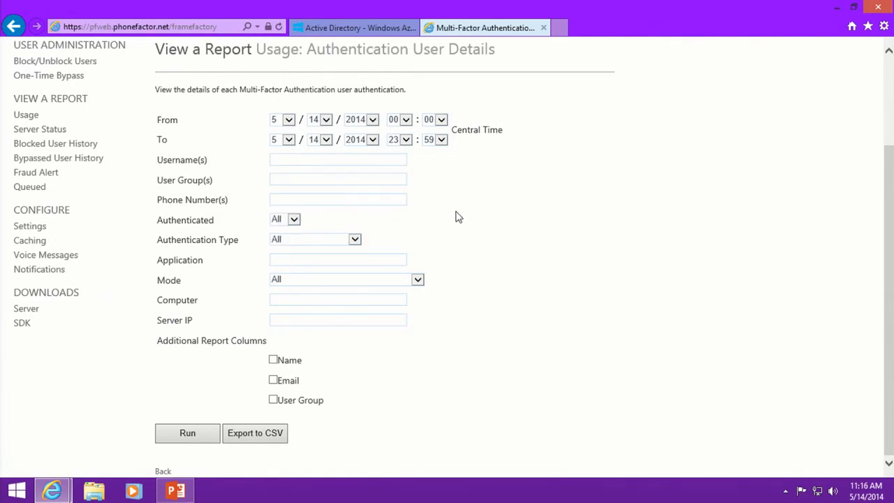
click(355, 240)
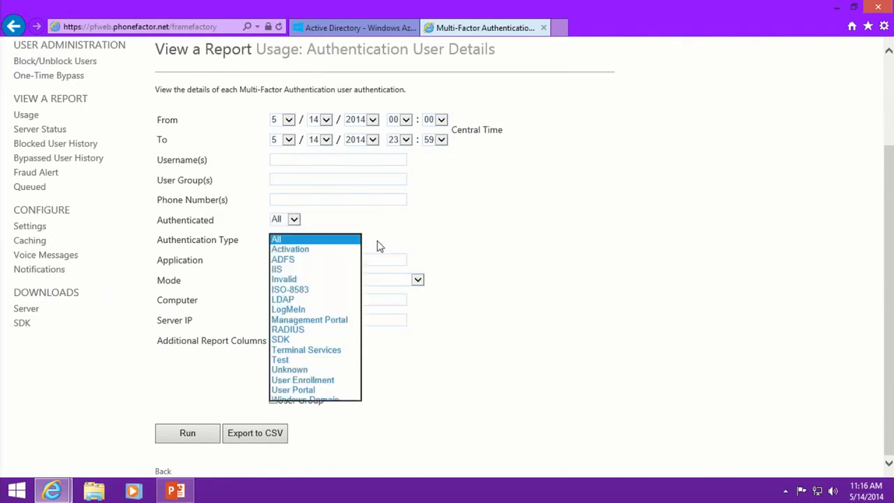
click(475, 249)
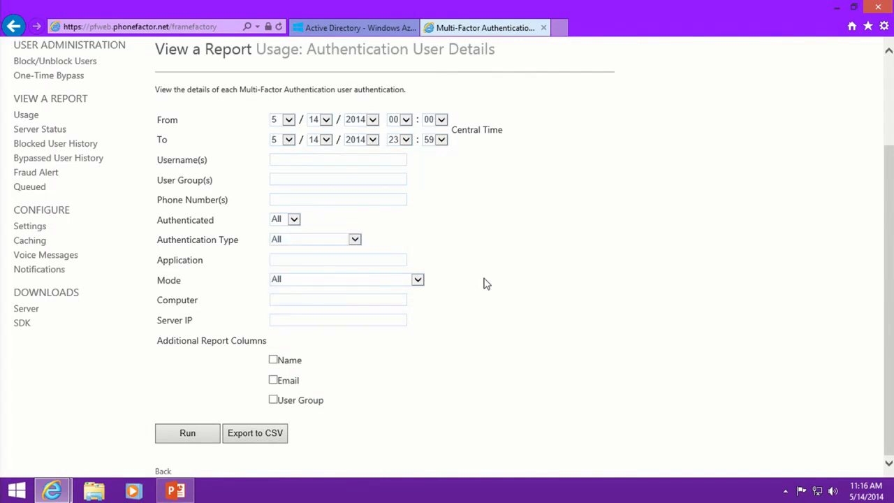
click(212, 433)
scroll(517, 340, up, 2)
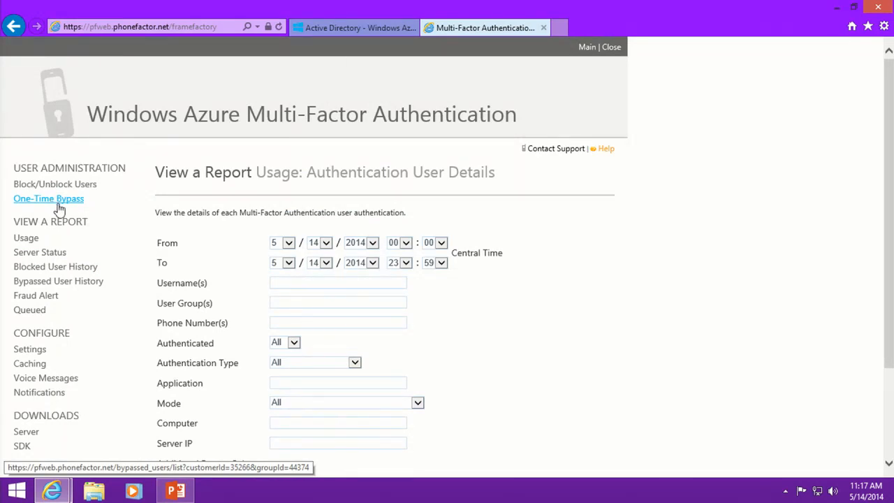
Run the Fraud Alert report for 5/1/2014–5/14/2014, then minimize Internet Explorer to return to PowerPoint.
click(27, 297)
click(175, 349)
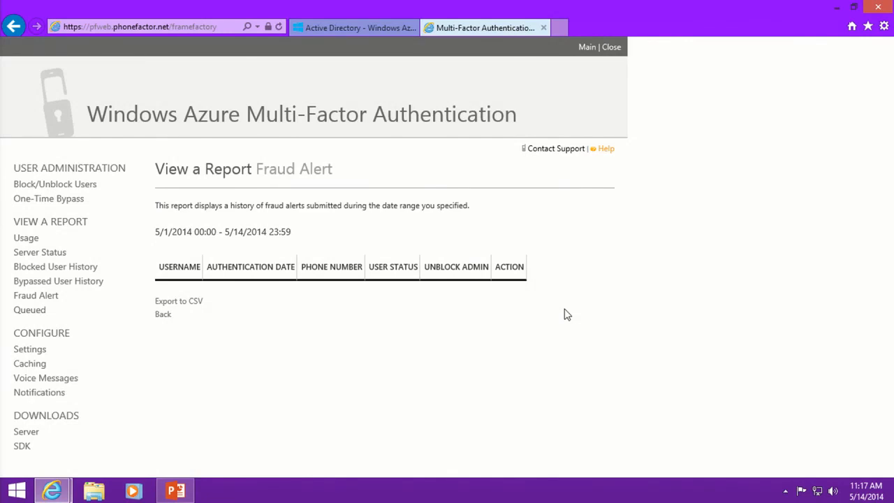
click(836, 7)
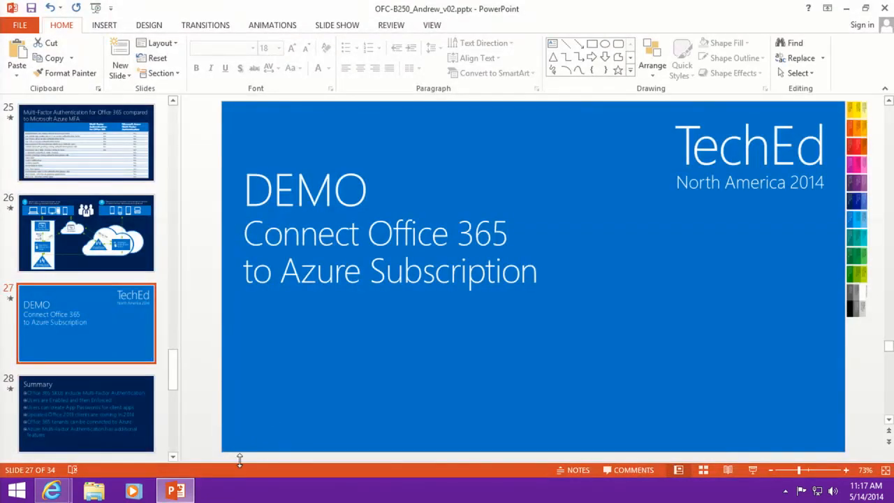
Start the slide show from the DEMO slide and advance to the Summary slide.
click(752, 470)
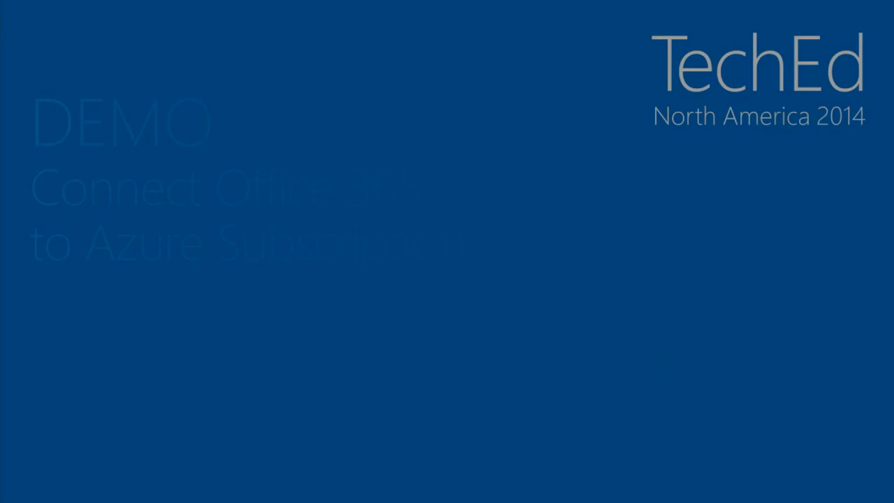
key(Right)
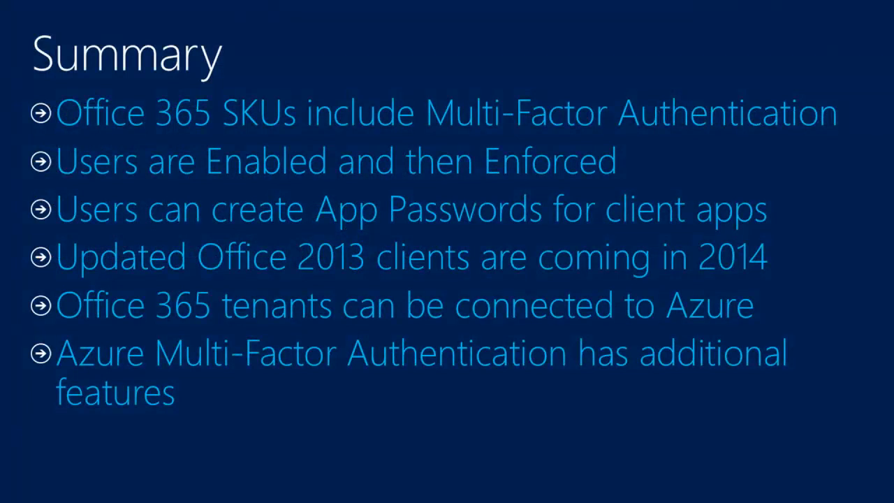